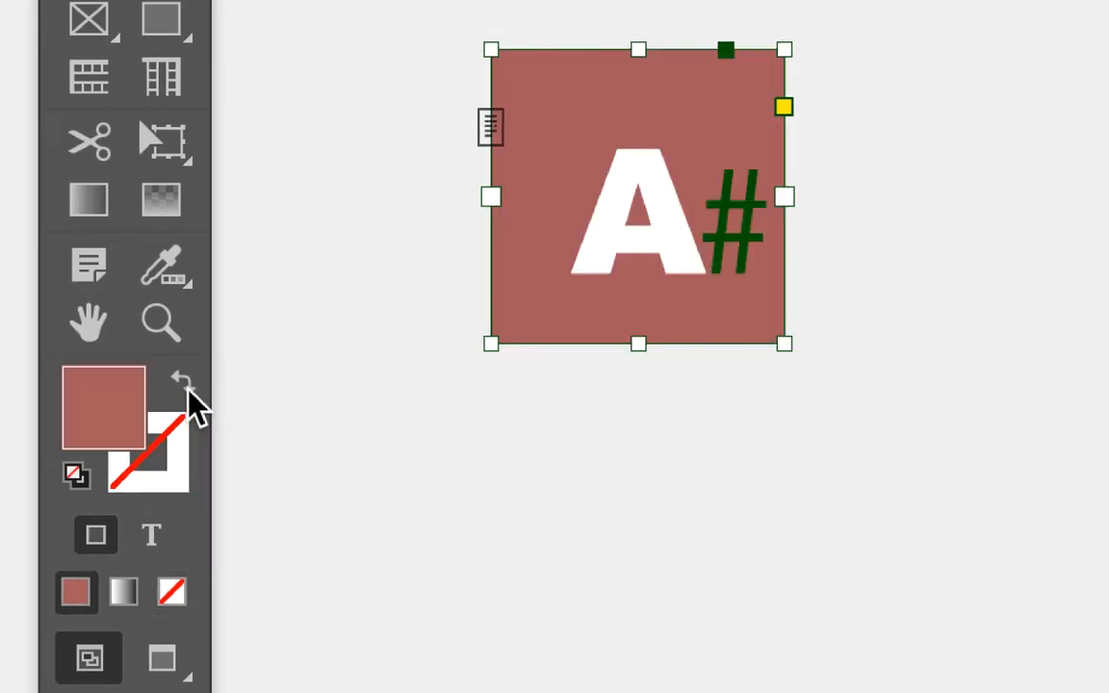
Swap the fill and stroke of the page-number frame to leave a coloured outline without fill, and deselect it.
left_click(187, 376)
left_click(185, 414)
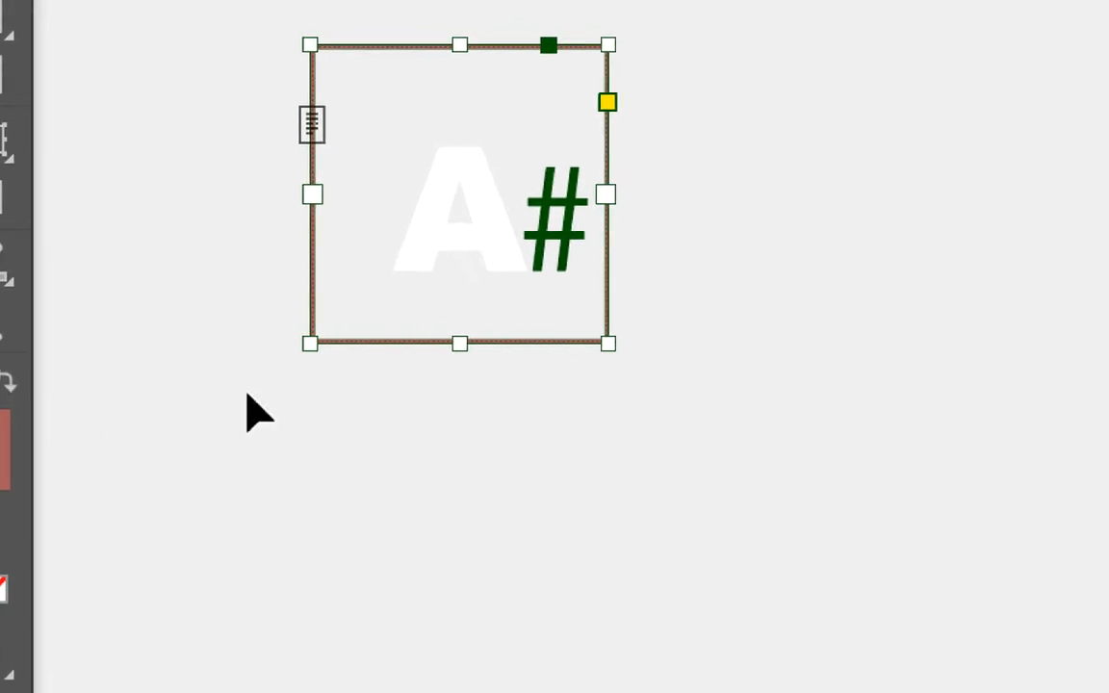
left_click(582, 406)
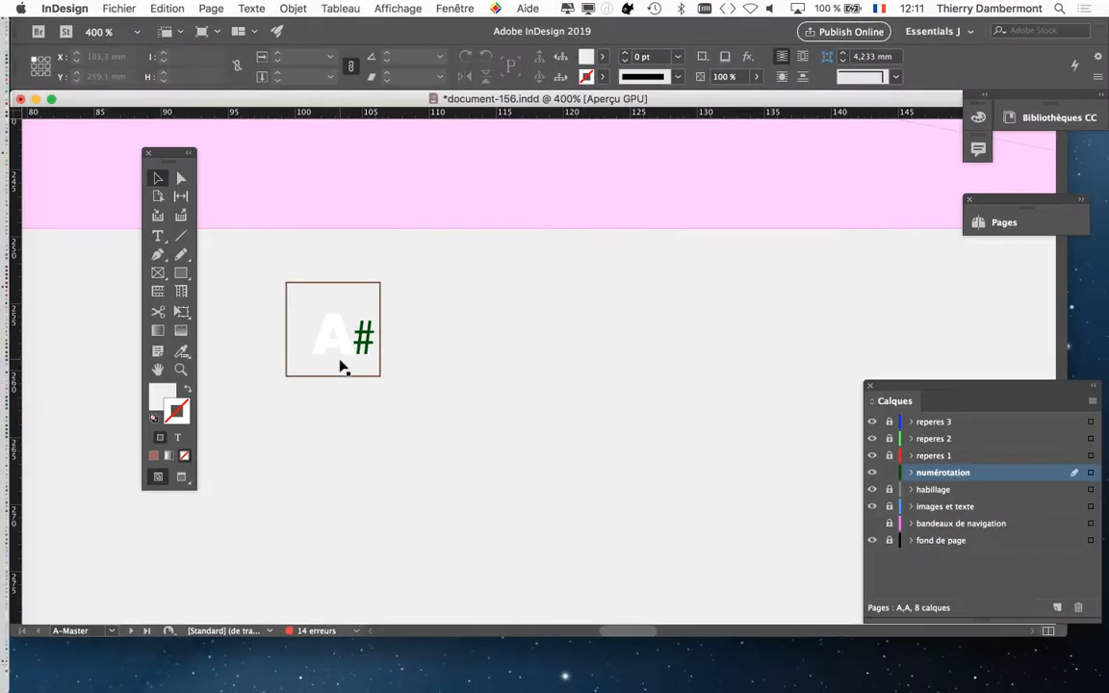
Open the paragraph styles list and arrange the workspace so the page-number frame stays visible beside it.
left_click_drag(149, 152, 69, 172)
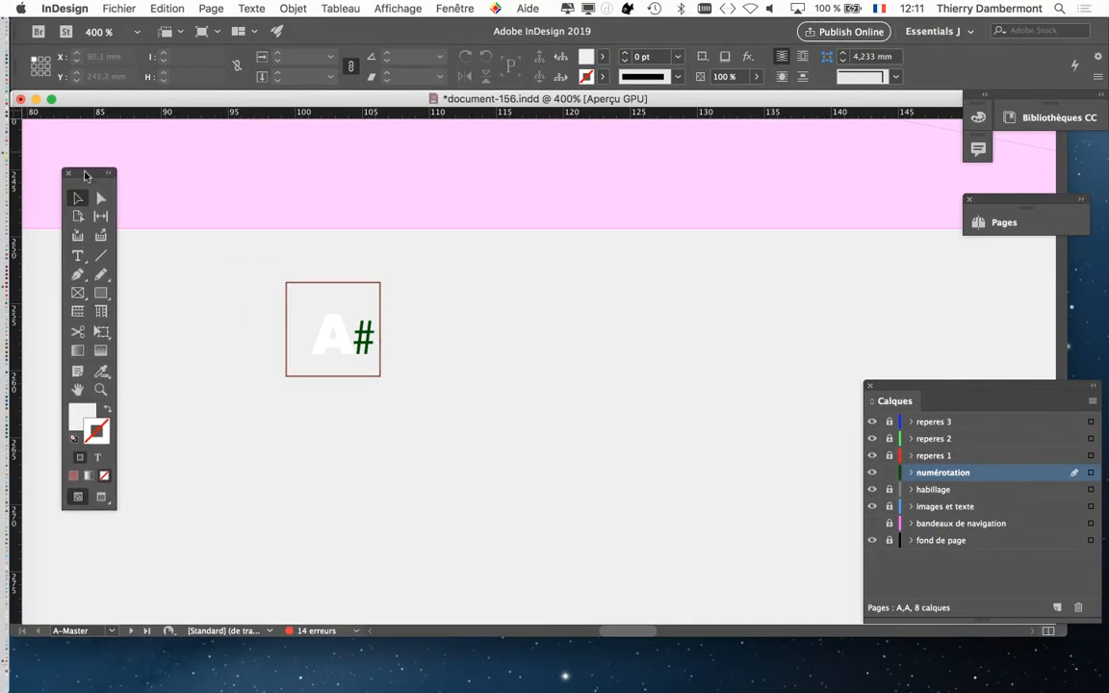
scroll(460, 383, "up", 2)
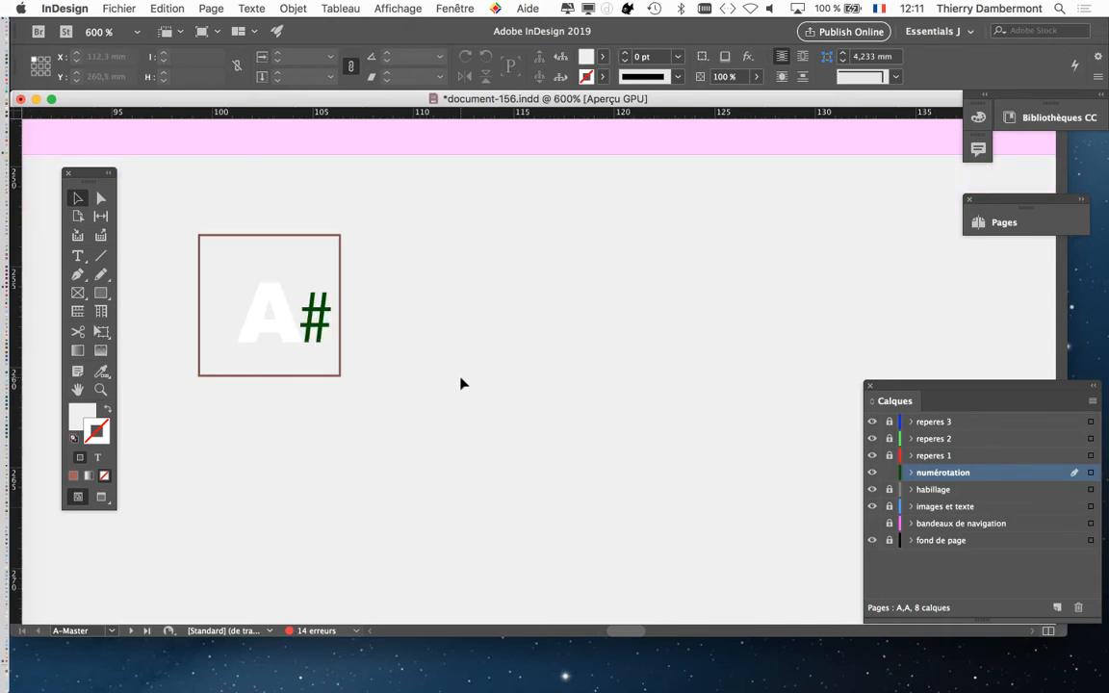
left_click(252, 7)
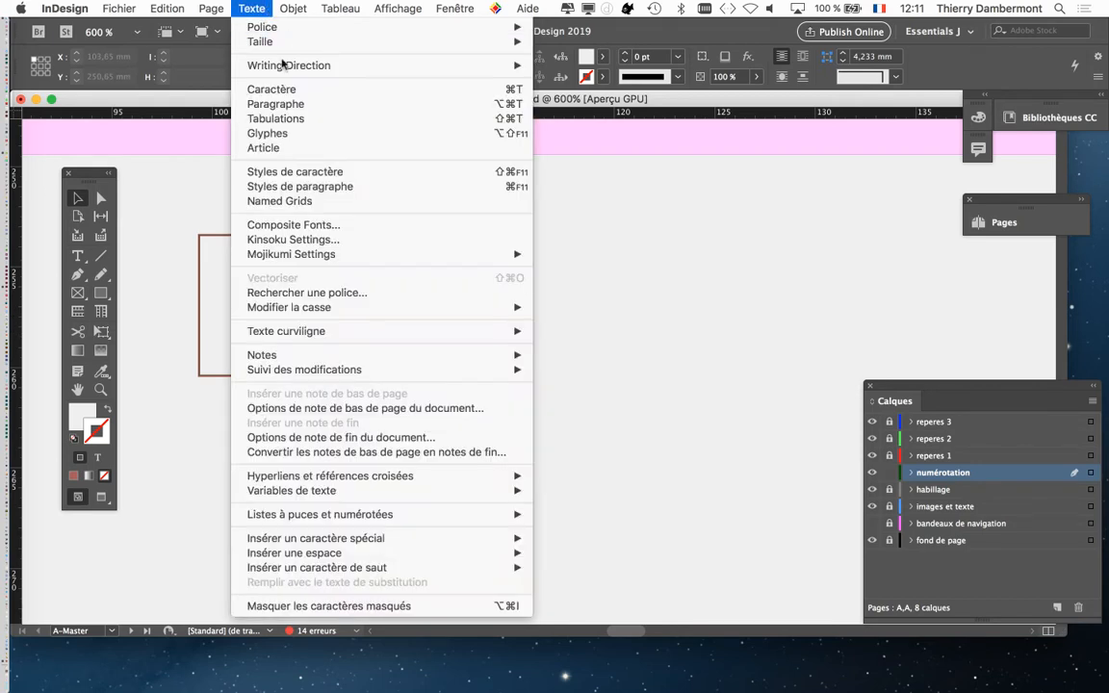
left_click(327, 188)
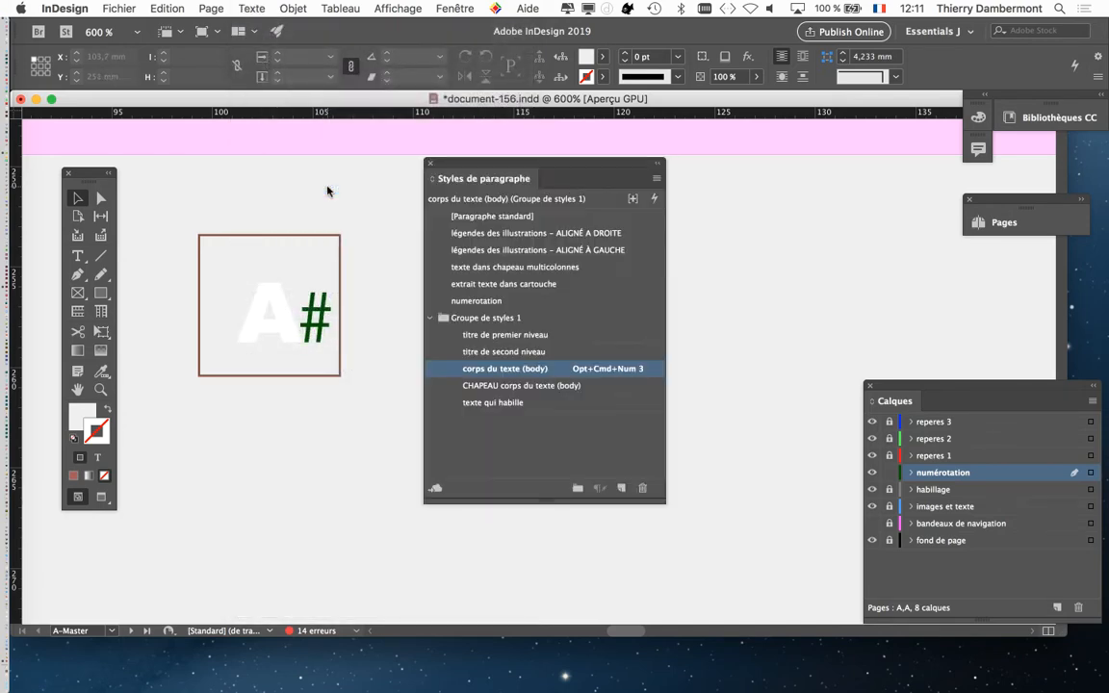
left_click_drag(508, 164, 575, 146)
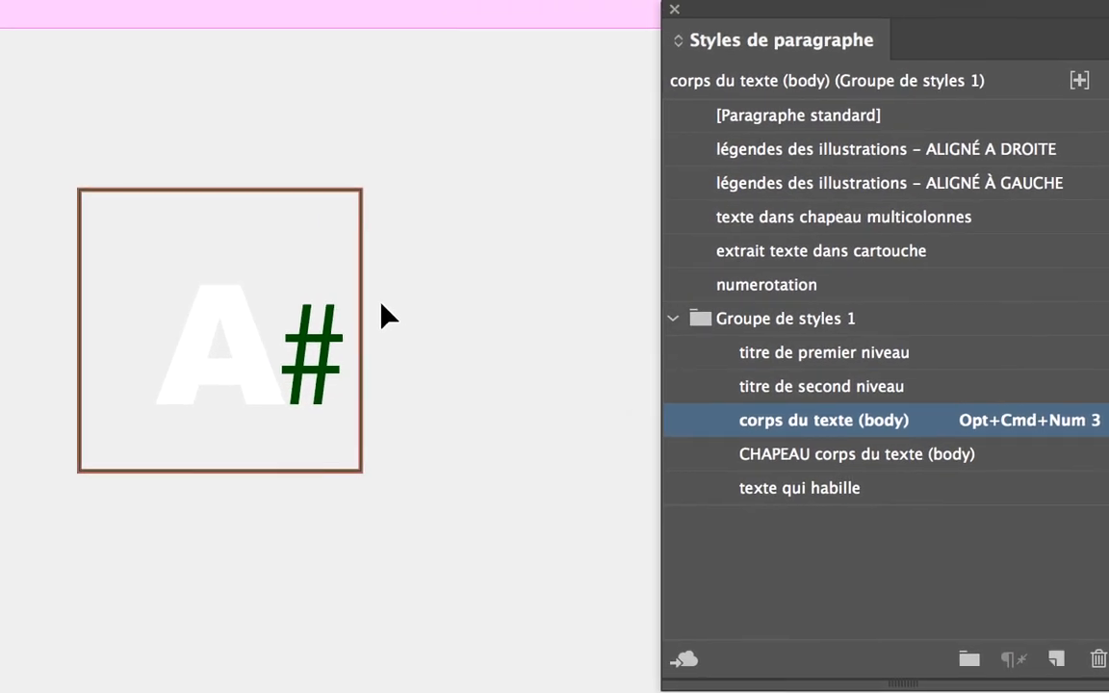
Check which paragraph style the page-number frame uses, leaving the frame deselected.
left_click(375, 301)
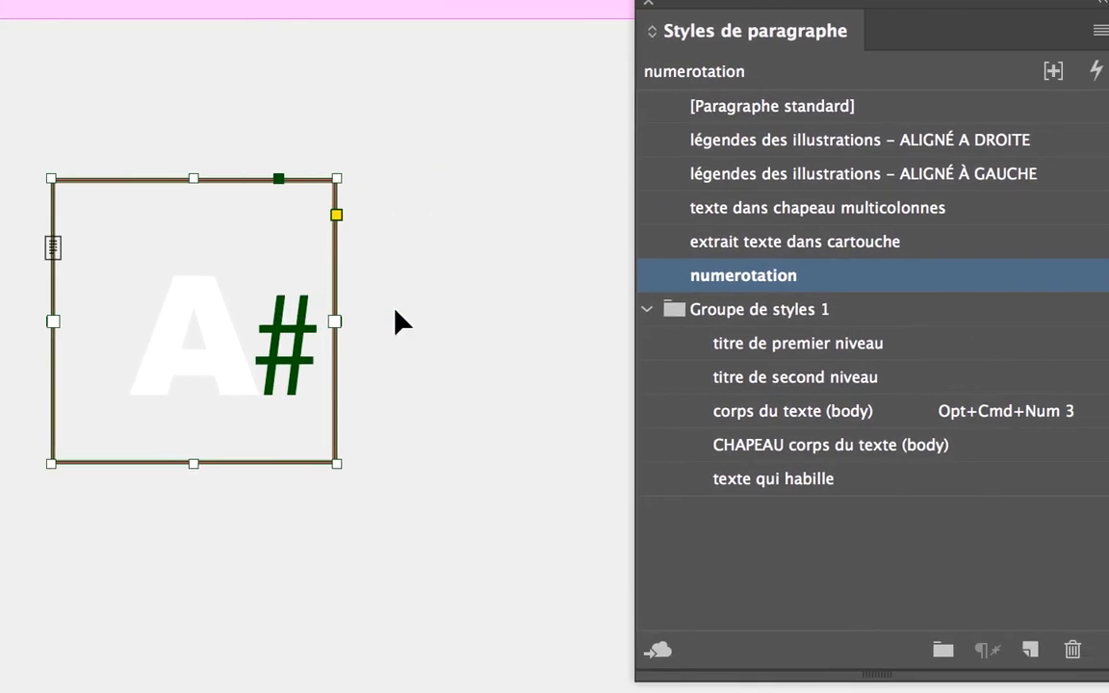
left_click(400, 309)
left_click(211, 333)
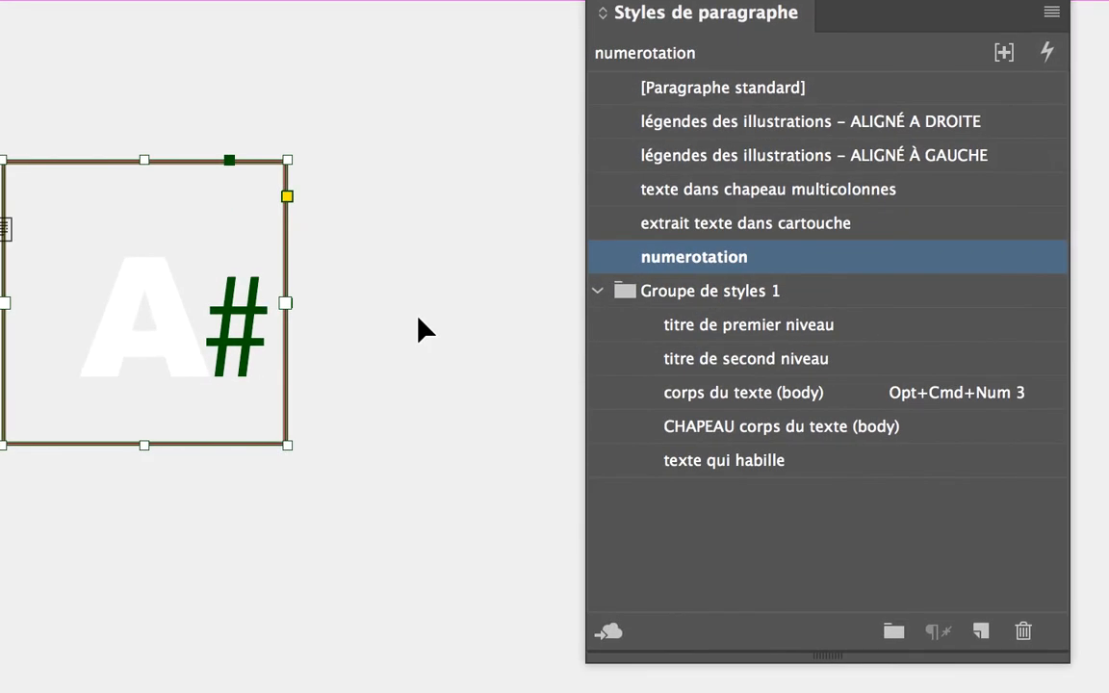
left_click(409, 335)
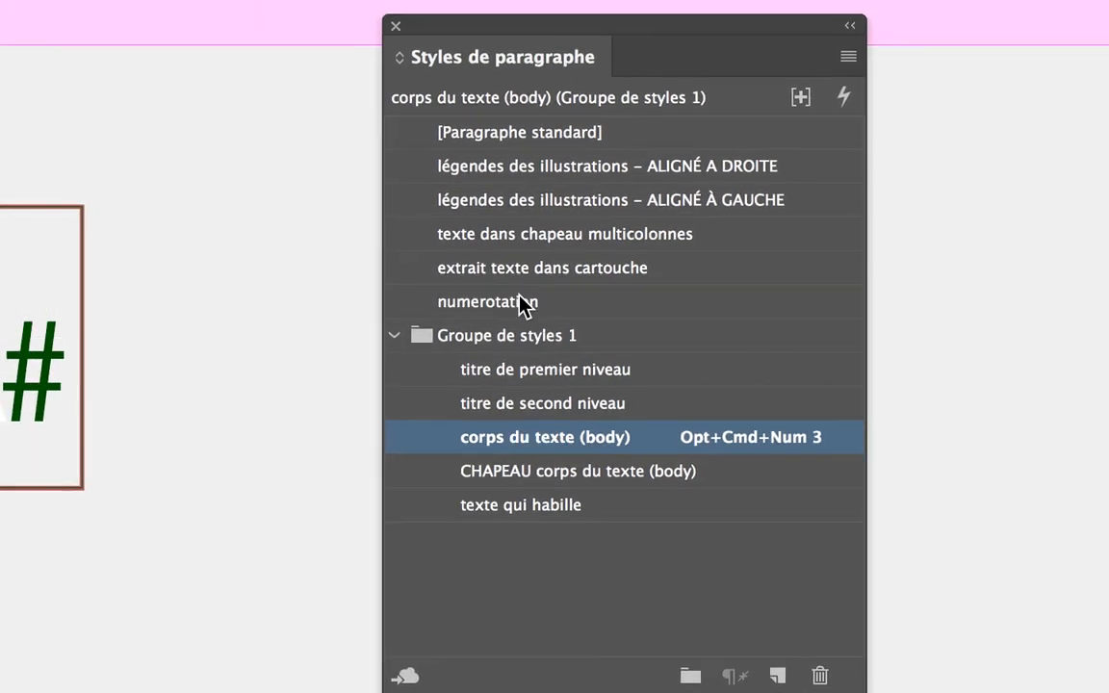
Open the numerotation paragraph style for editing and show its character colour settings.
left_click(770, 280)
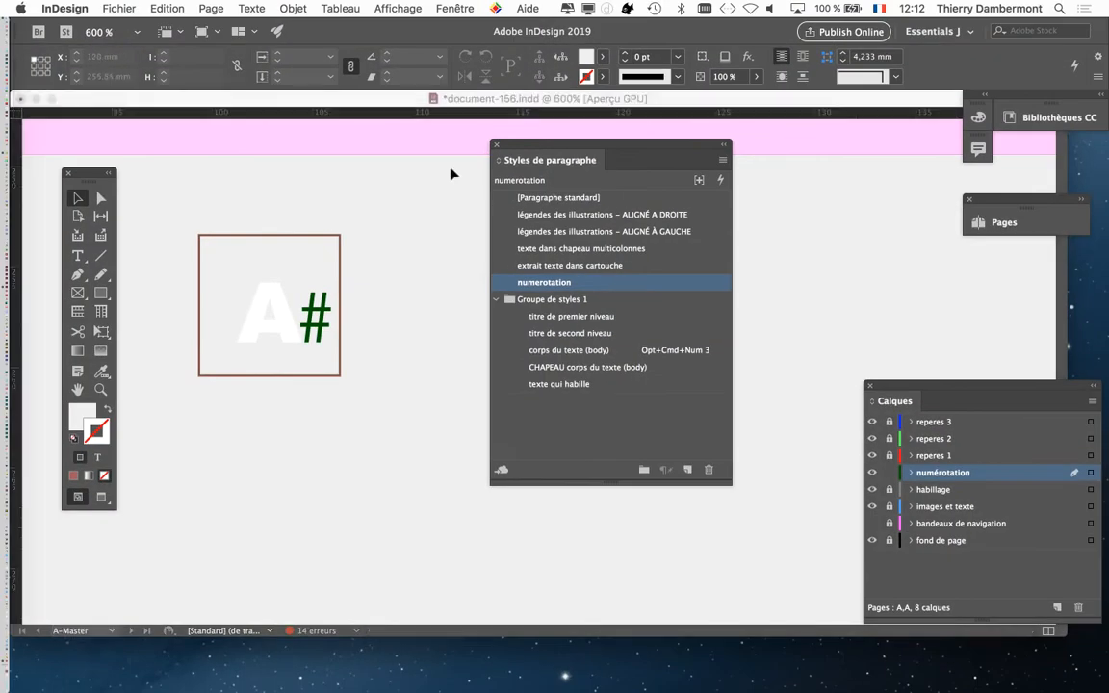
left_click(251, 8)
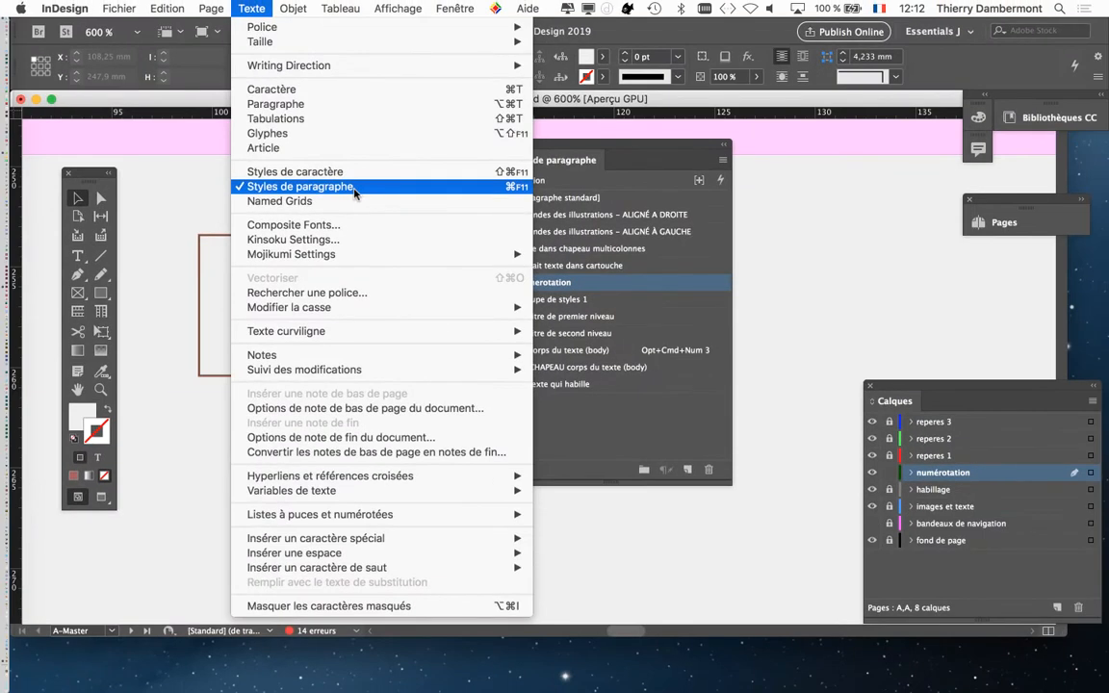
left_click(555, 147)
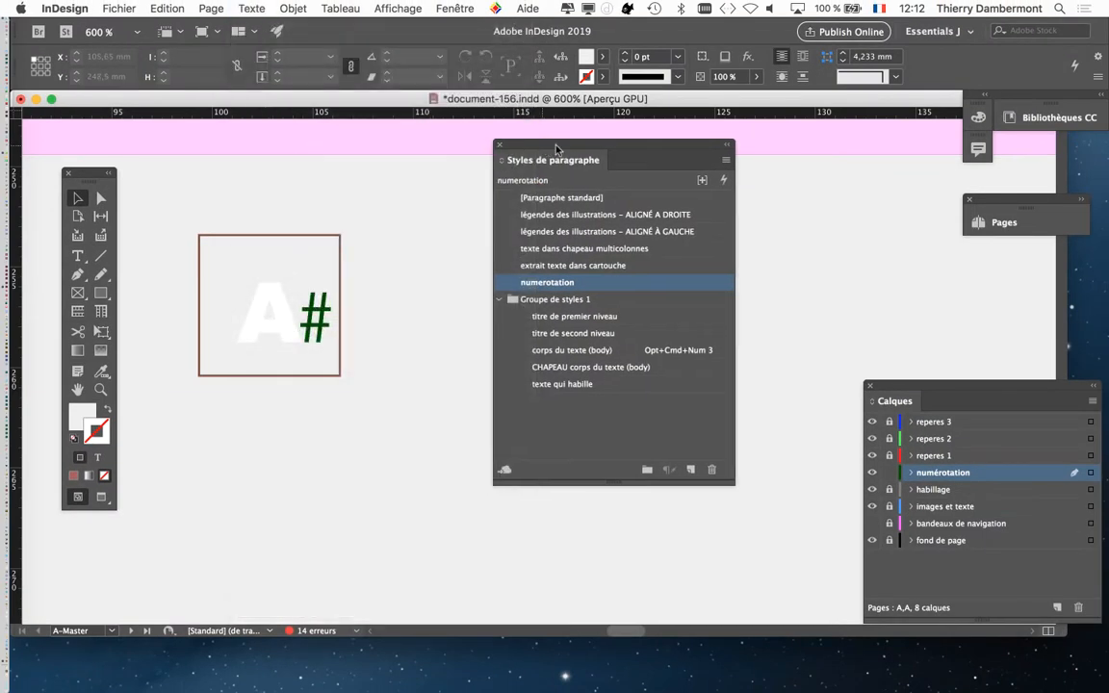
left_click_drag(556, 149, 596, 145)
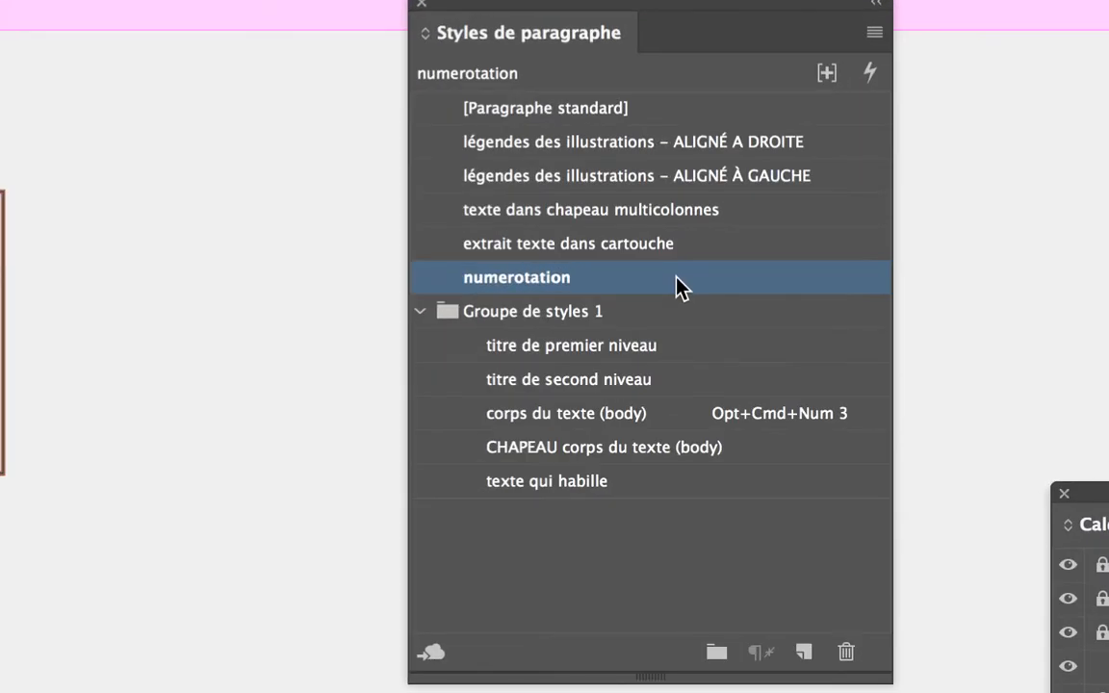
double_click(676, 286)
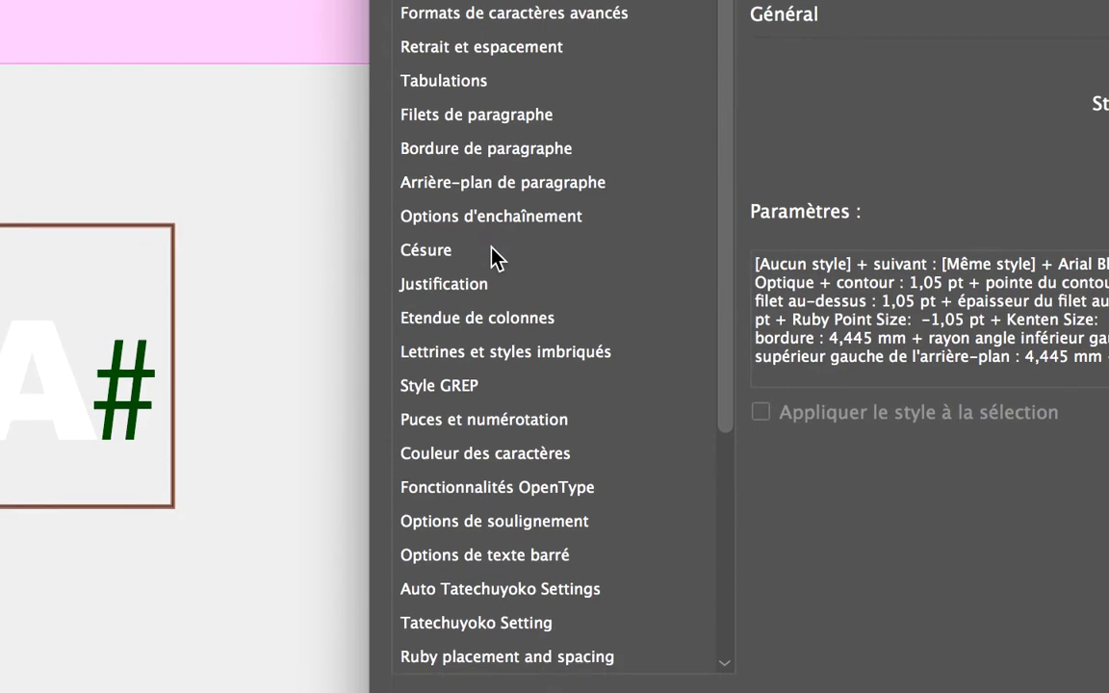
left_click(491, 306)
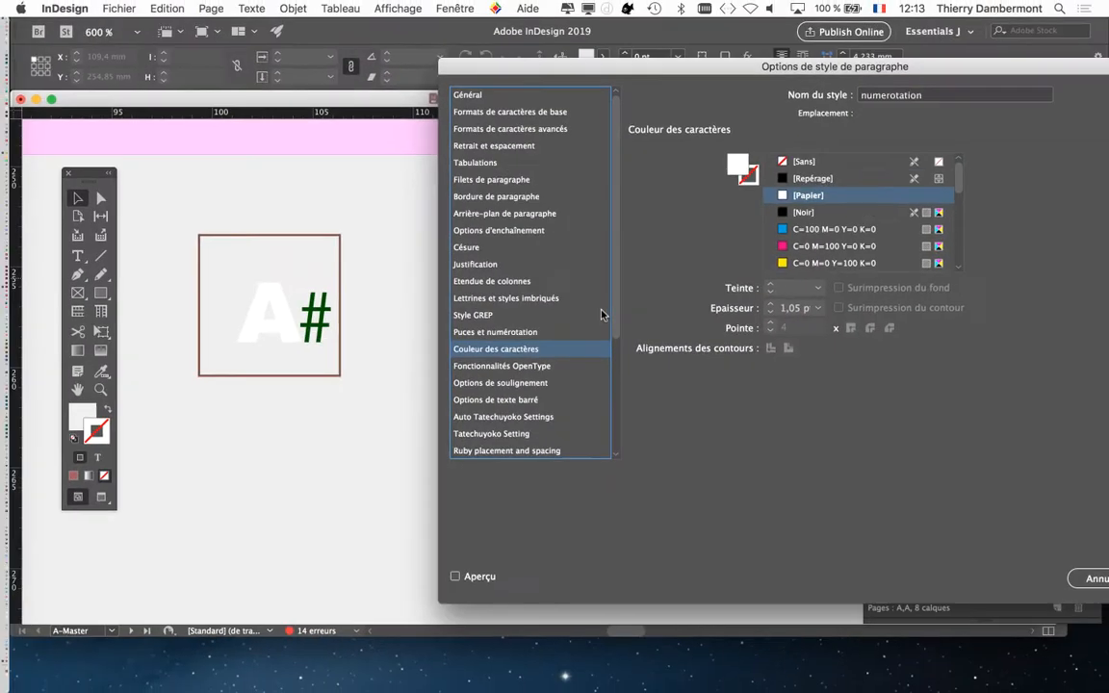
Set the numerotation style's character colour to [Noir] with preview on, trying a 60% tint before choosing 80%.
left_click(1030, 88)
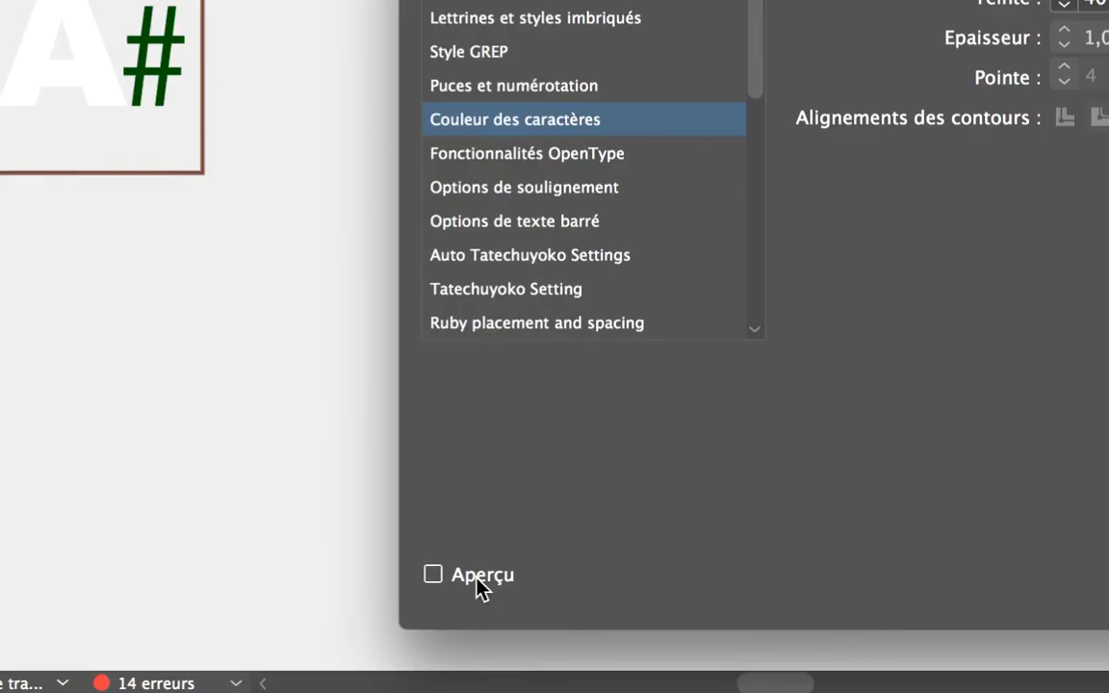
left_click(478, 587)
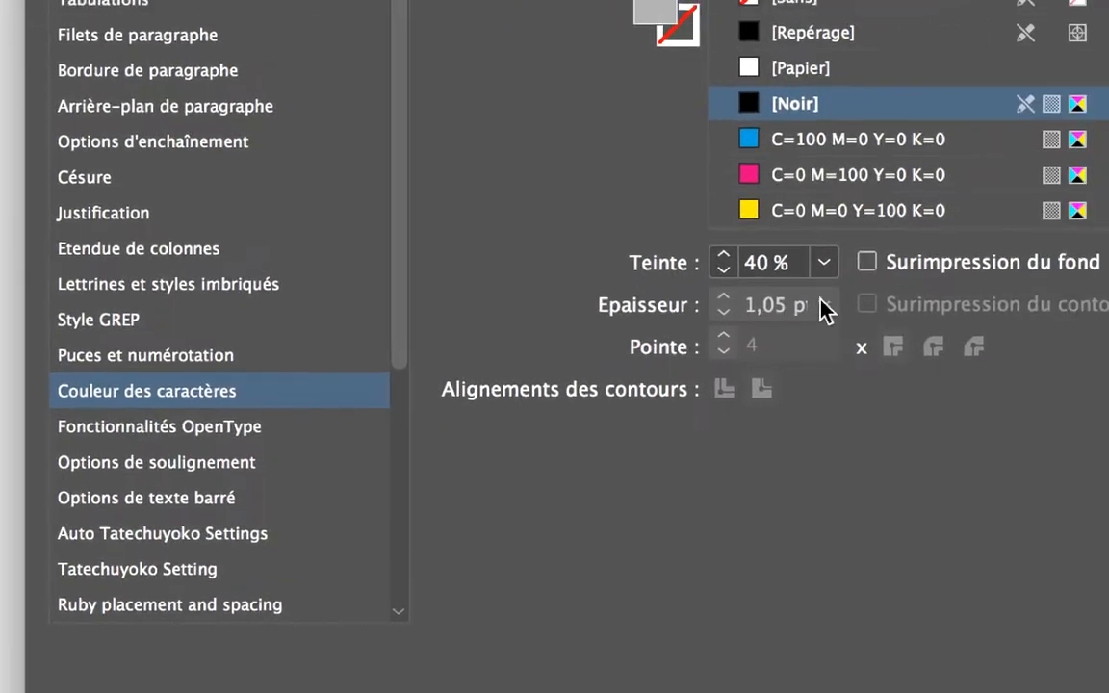
left_click(816, 291)
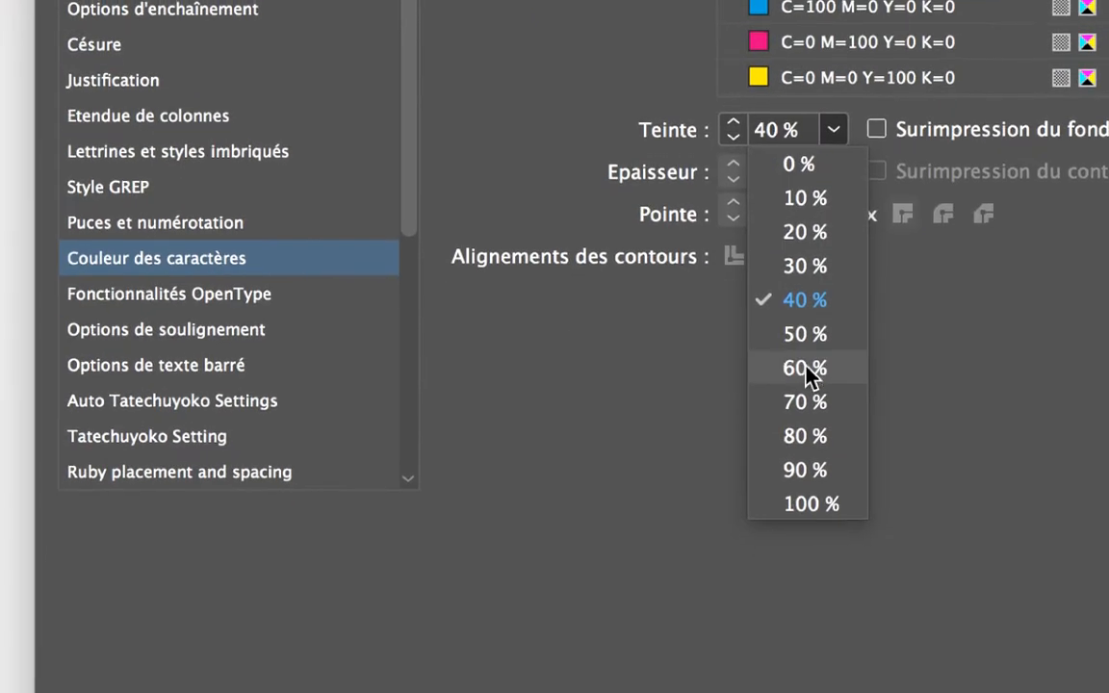
left_click(811, 371)
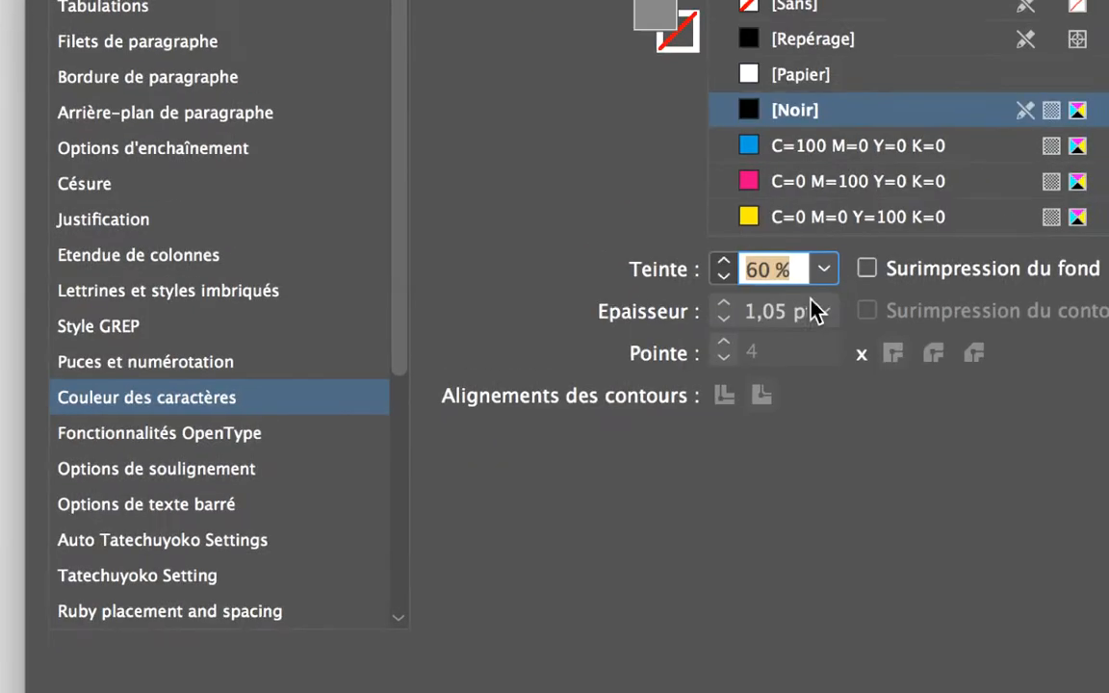
left_click(816, 289)
left_click(787, 592)
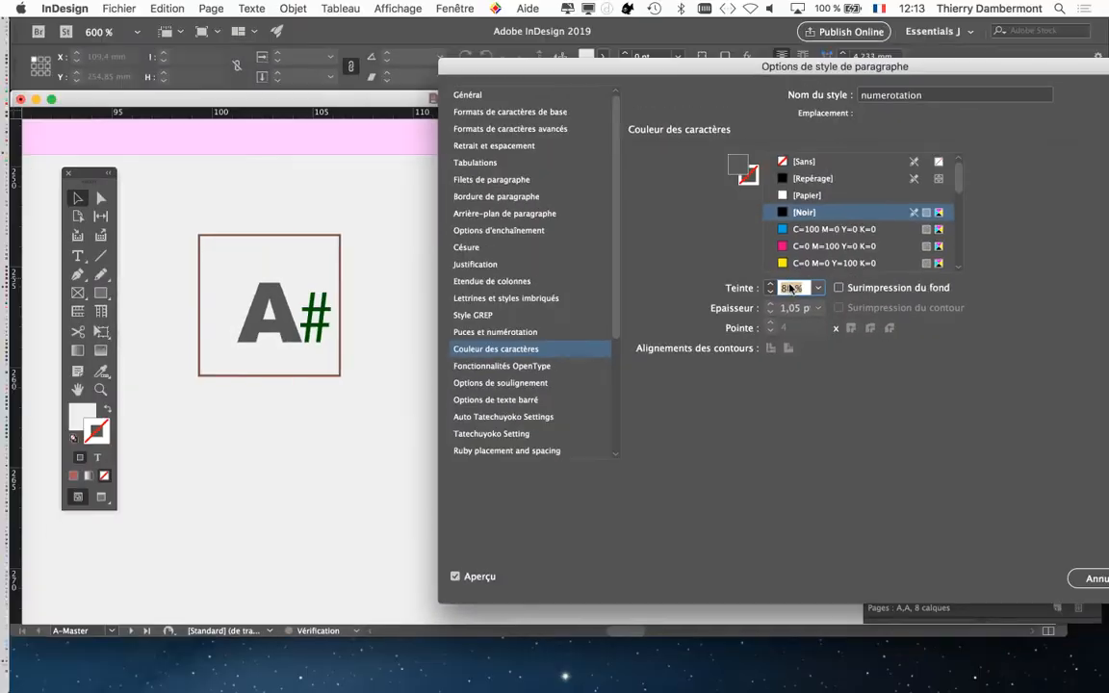
Try a 100% tint on the [Noir] character colour and return it to 80%.
left_click(817, 288)
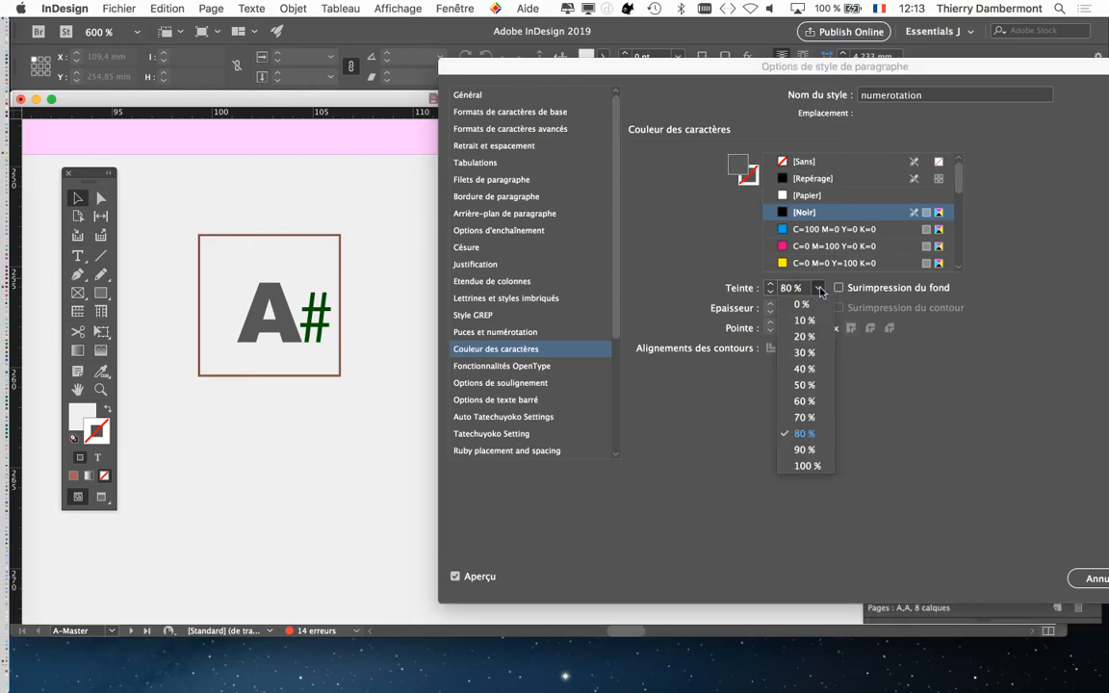
left_click(820, 468)
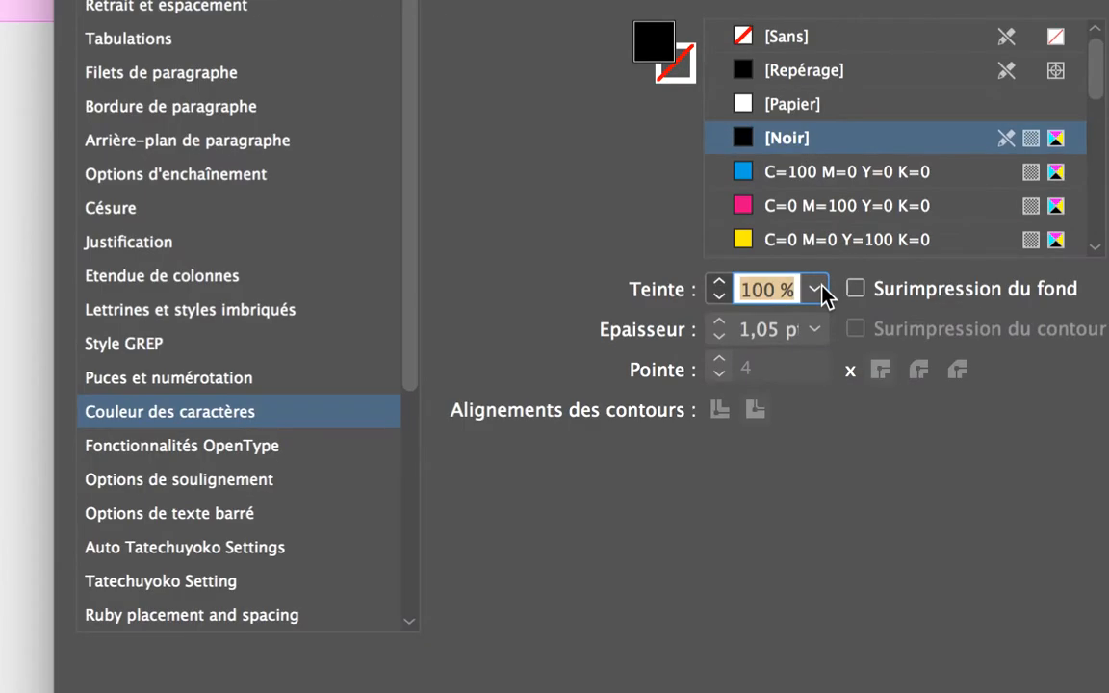
left_click(819, 288)
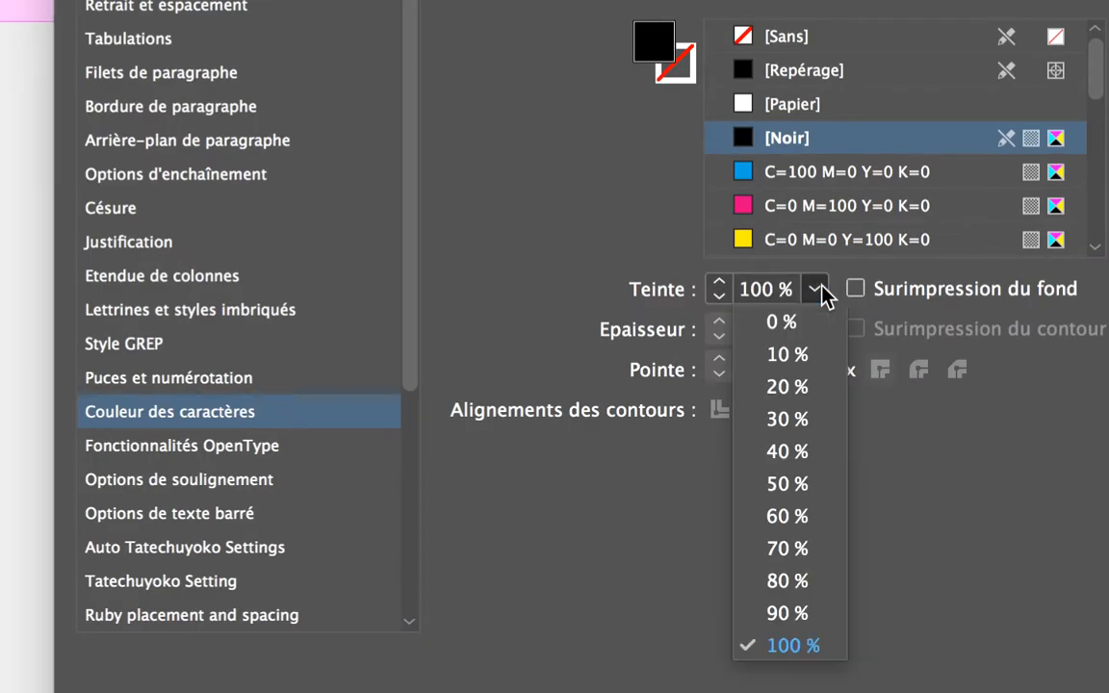
left_click(822, 426)
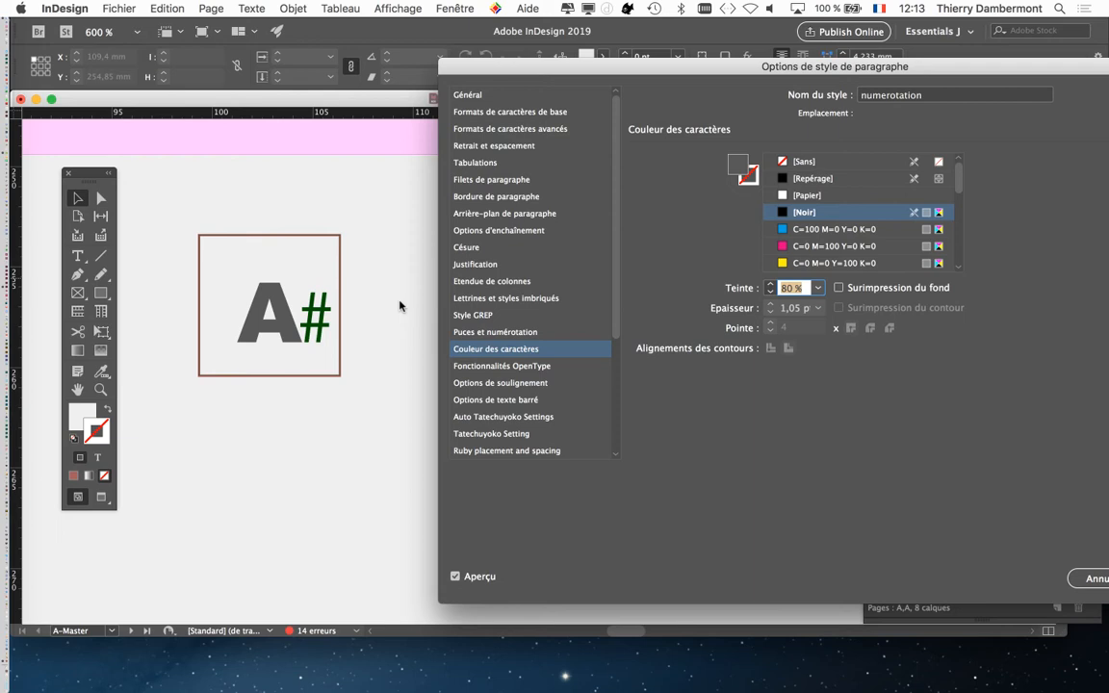
double_click(739, 169)
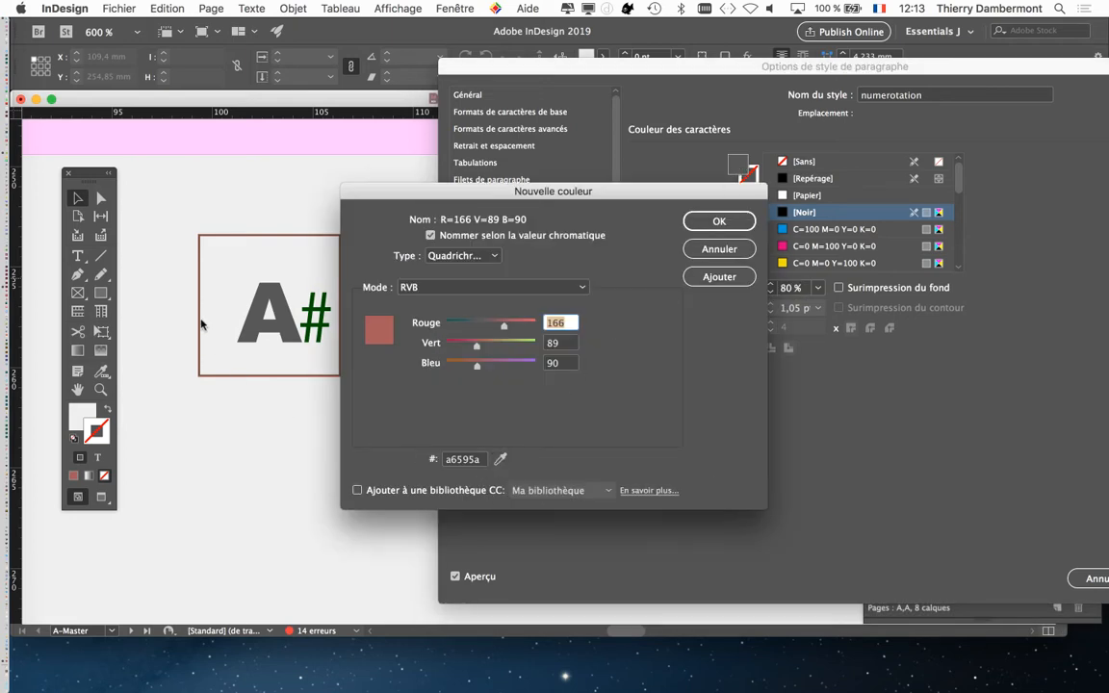
left_click(503, 462)
left_click(260, 318)
left_click_drag(243, 257, 642, 301)
left_click(719, 248)
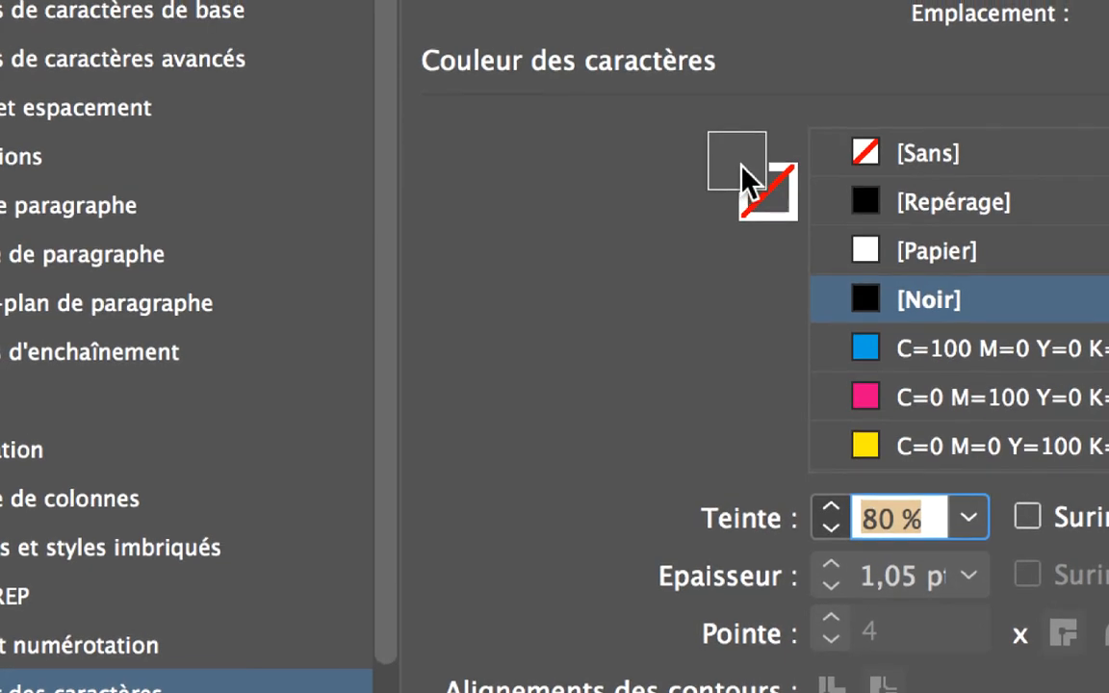
Create a new dark blue RGB character colour, R=35 V=64 B=87, by sampling it with the eyedropper.
double_click(742, 167)
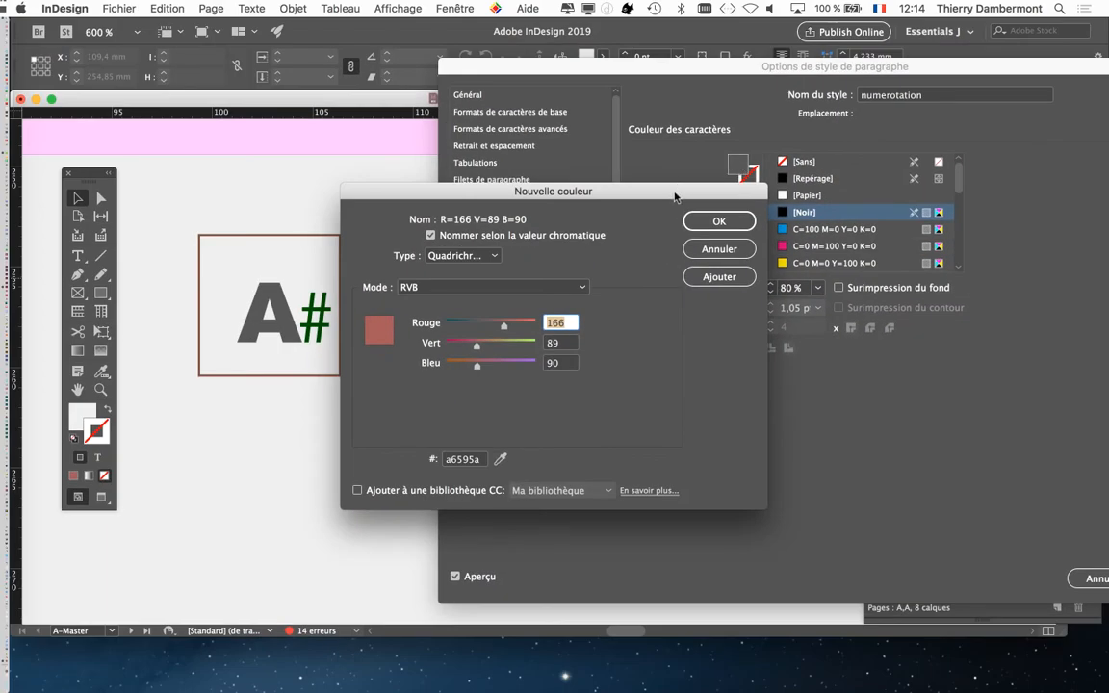
left_click_drag(554, 247, 712, 20)
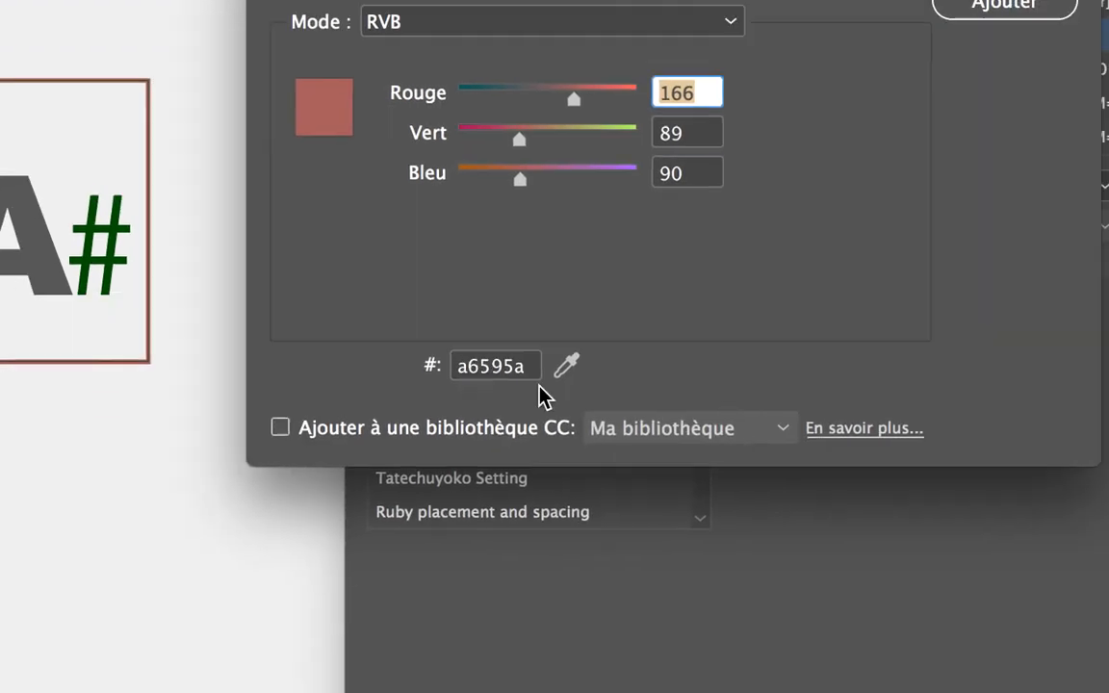
left_click(547, 385)
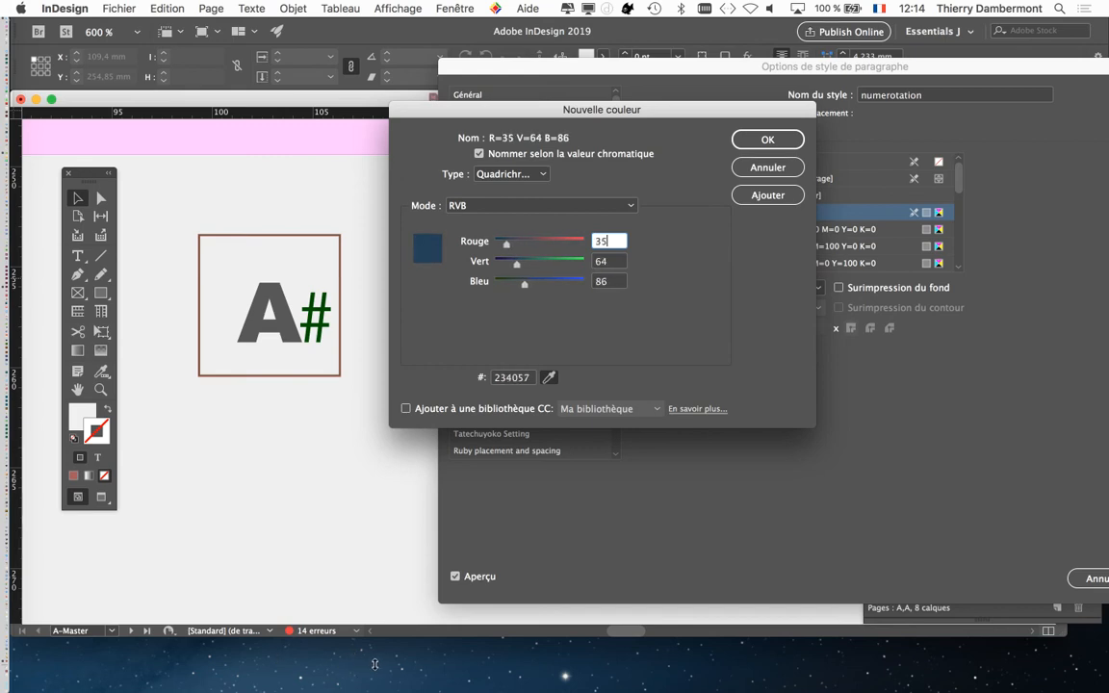
left_click(767, 139)
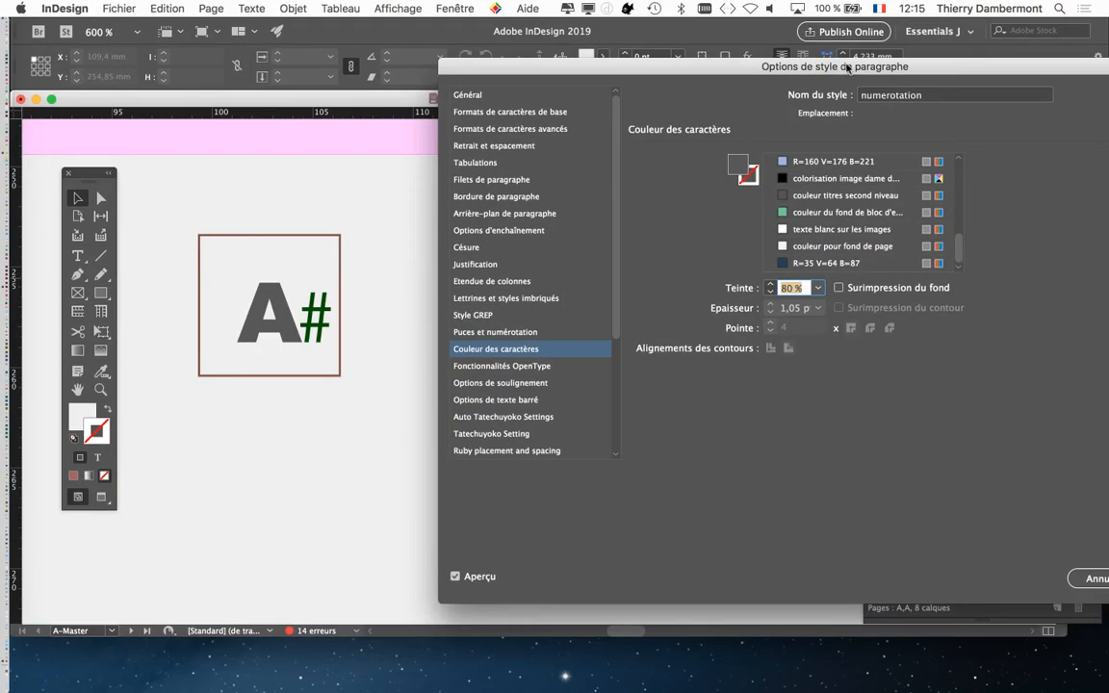
Apply the R=35 V=64 B=87 swatch to the numerotation style's characters and set its tint to 100%.
left_click_drag(764, 62, 691, 53)
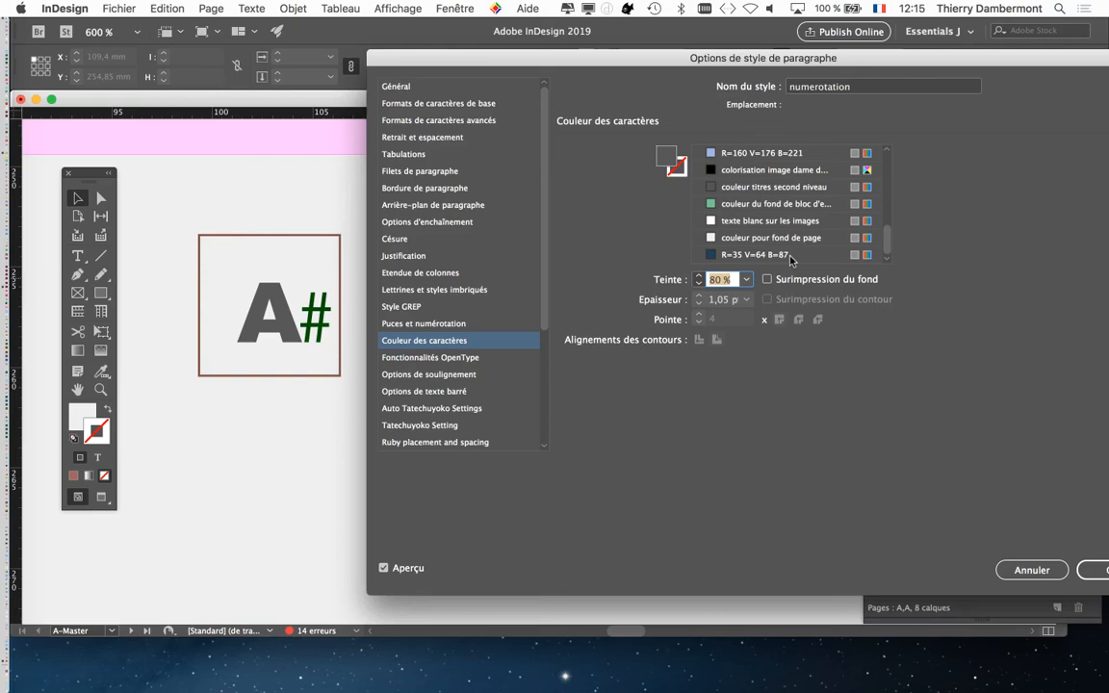
left_click(790, 256)
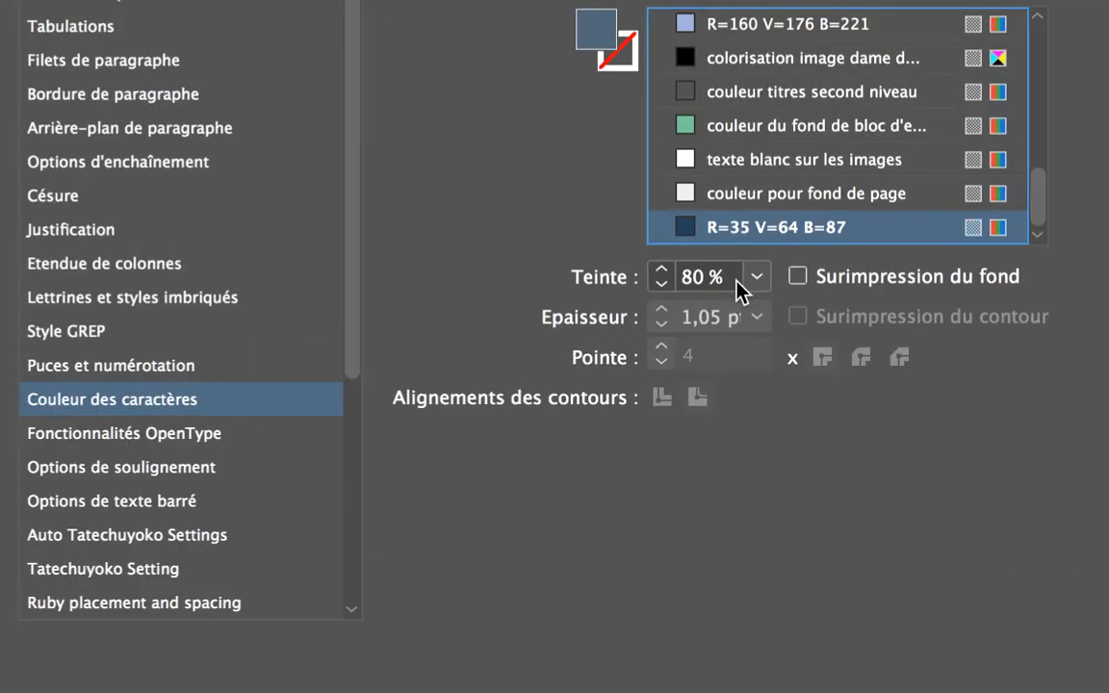
left_click_drag(738, 282, 696, 282)
type("100")
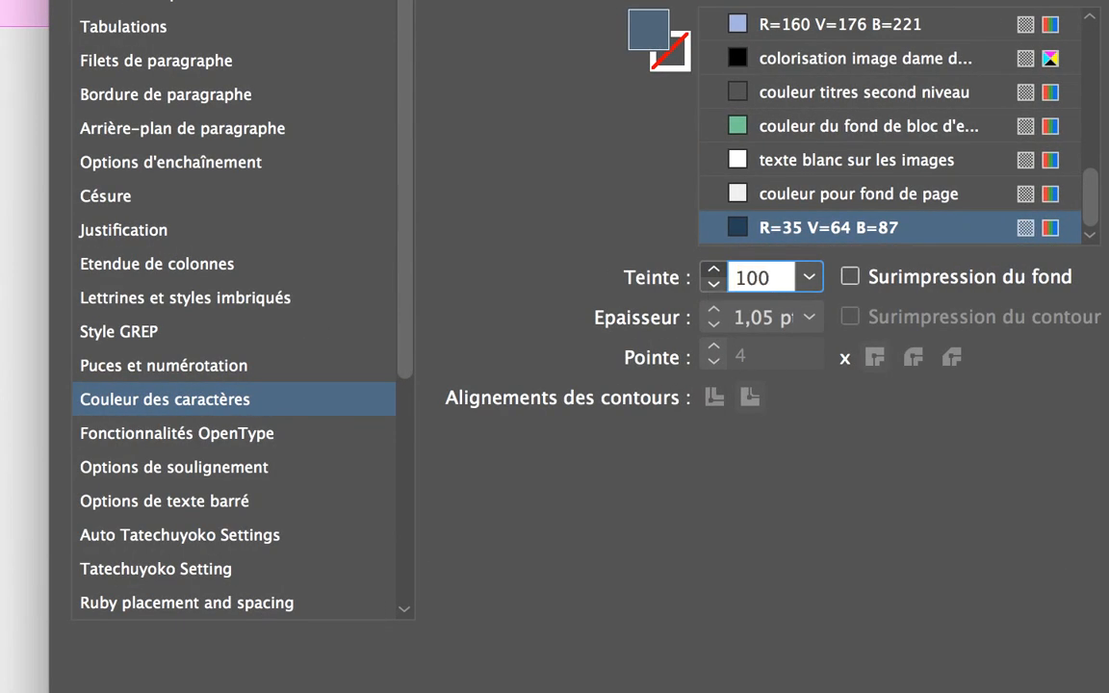
key("Tab")
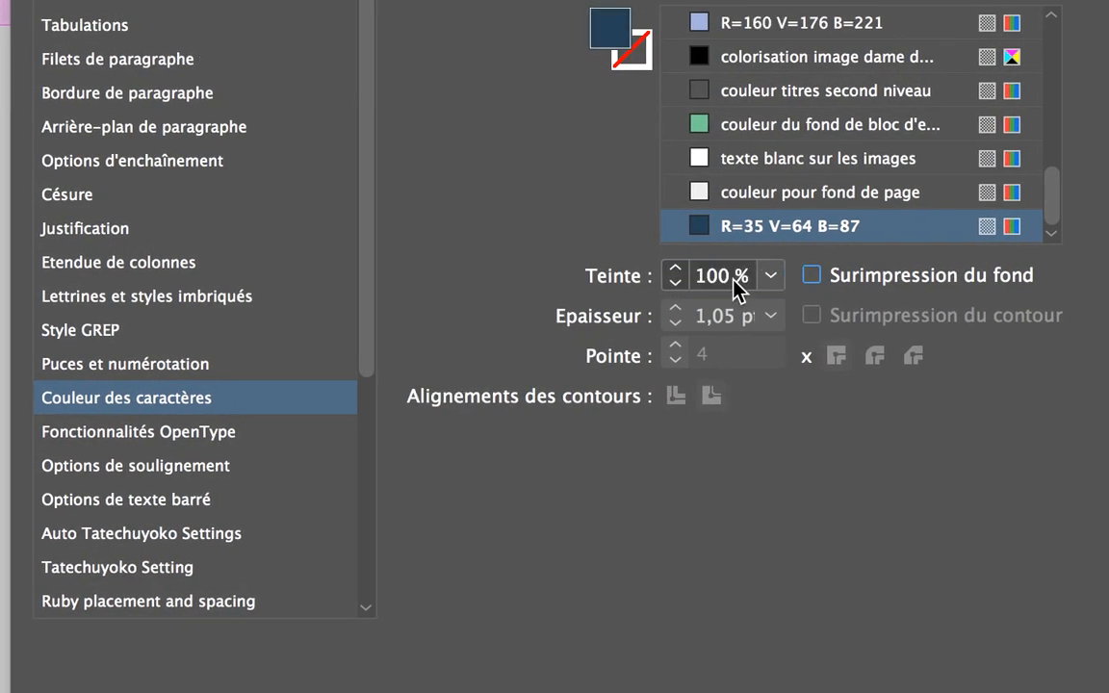